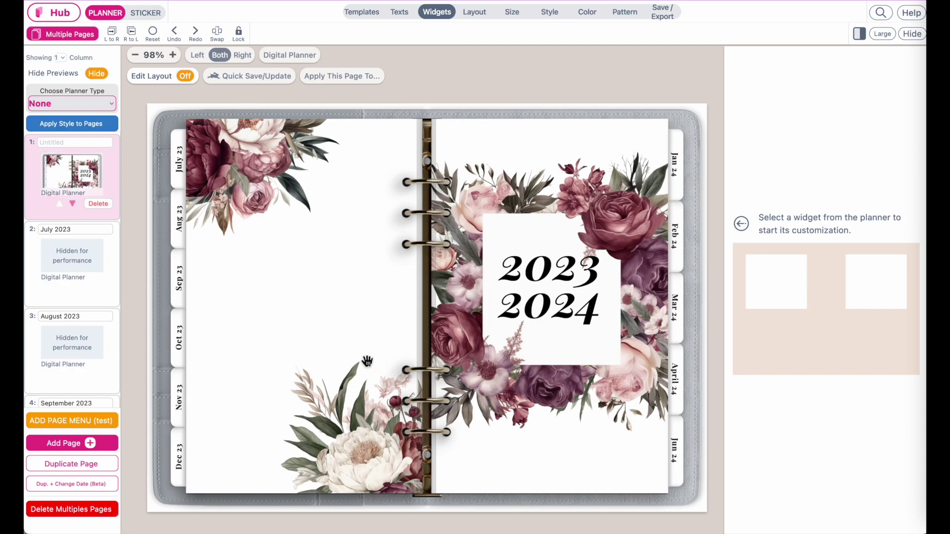
- Duplicate the June 2024 calendar spread as new page 14 at the end of the planner
{"action": "left_click", "coordinate": [71, 262]}
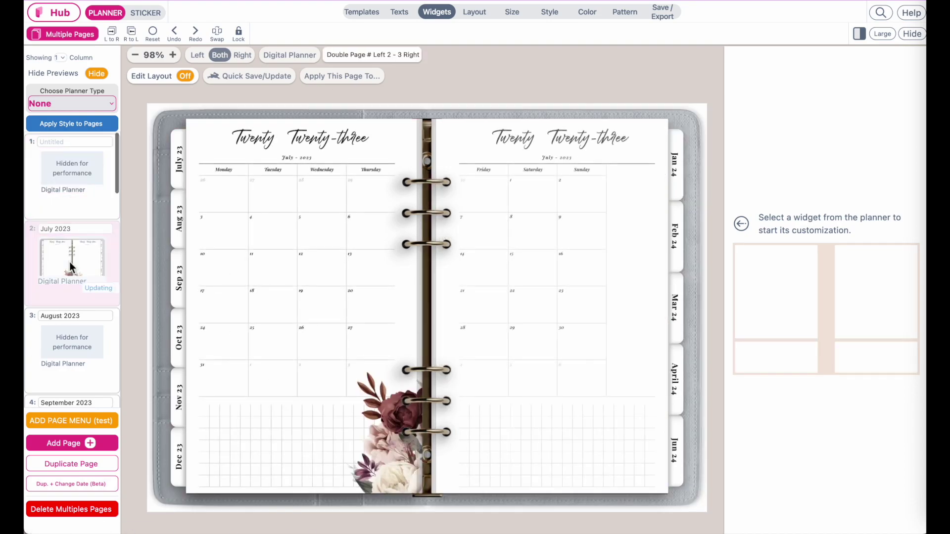
{"action": "scroll", "coordinate": [70, 263], "scroll_direction": "down", "scroll_amount": 5}
{"action": "left_click", "coordinate": [69, 309]}
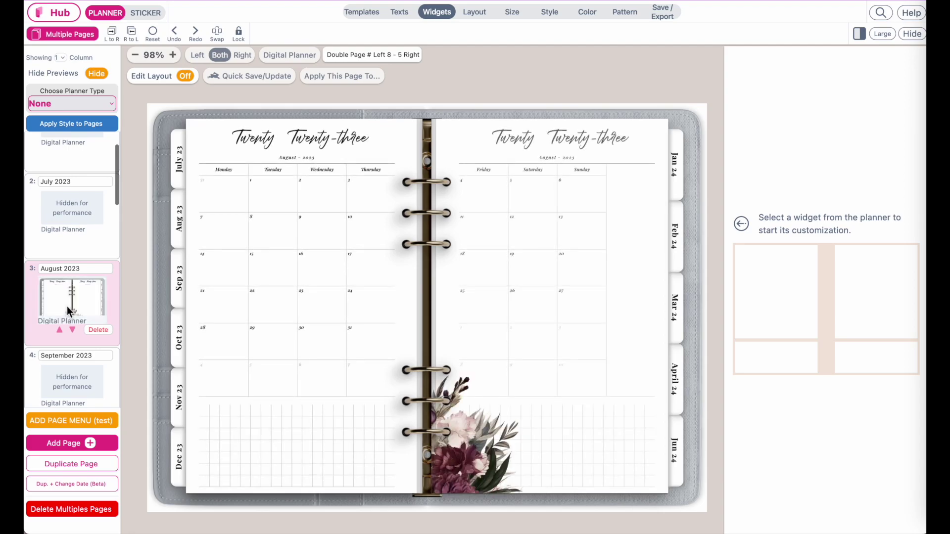
{"action": "scroll", "coordinate": [70, 310], "scroll_direction": "down", "scroll_amount": 5}
{"action": "left_click", "coordinate": [65, 356]}
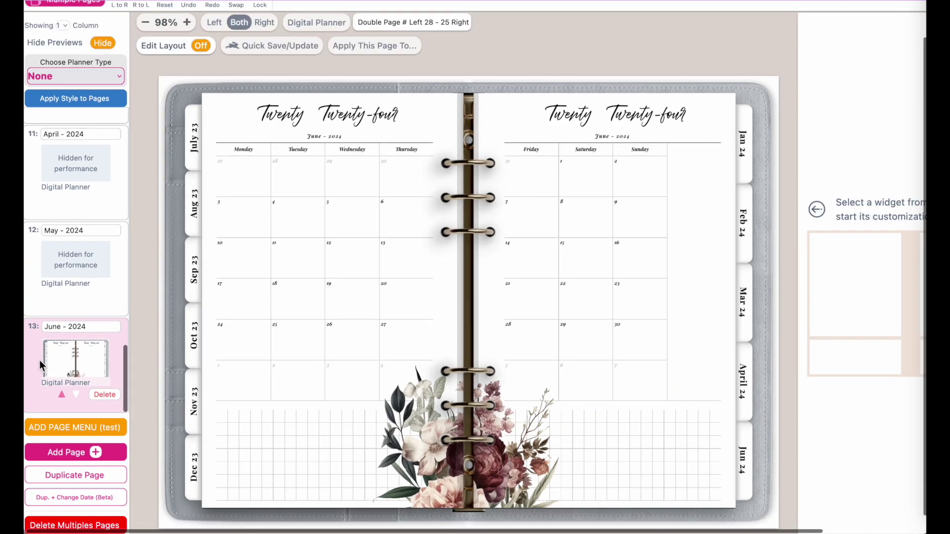
{"action": "key", "text": "ctrl+plus"}
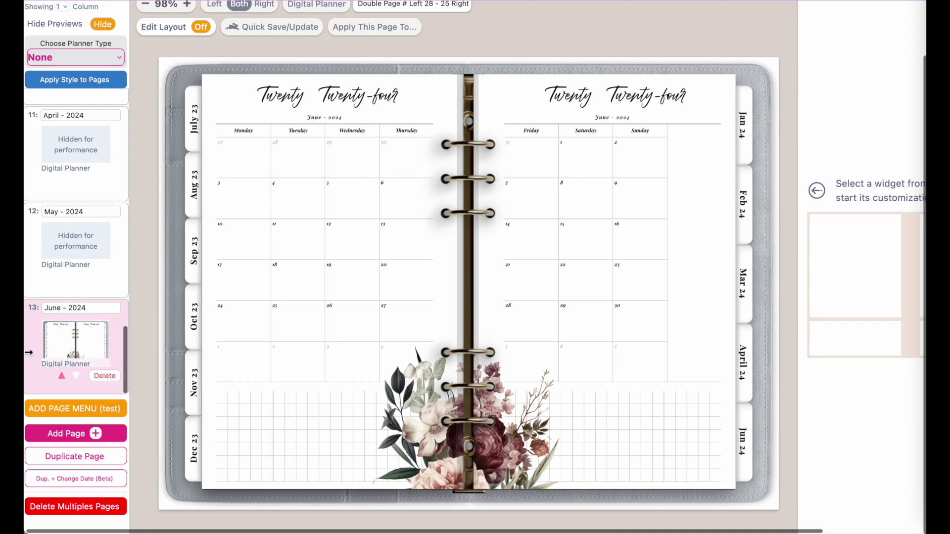
{"action": "left_click", "coordinate": [75, 457]}
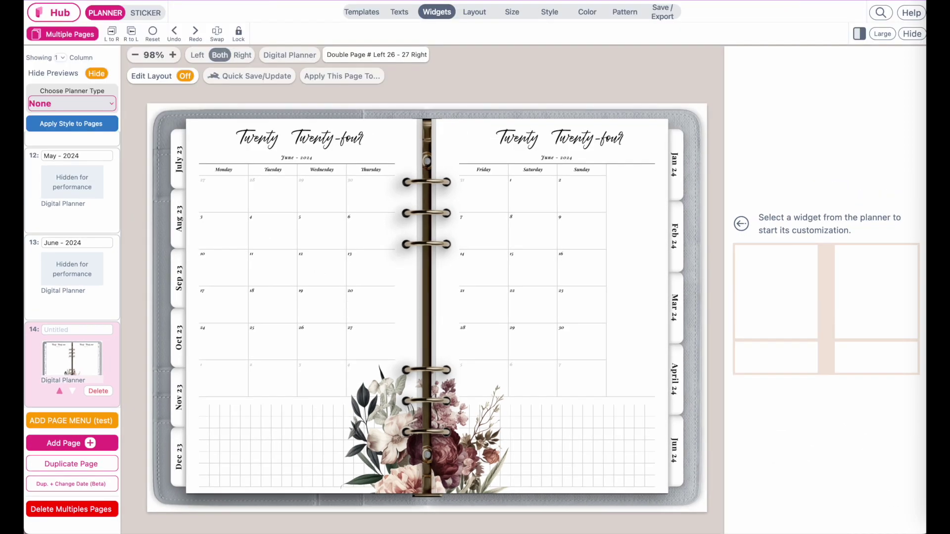
- Filter the template library by the Sacred Bohemia planner tag and scroll to the Daily Work Journal card
{"action": "left_click", "coordinate": [364, 11]}
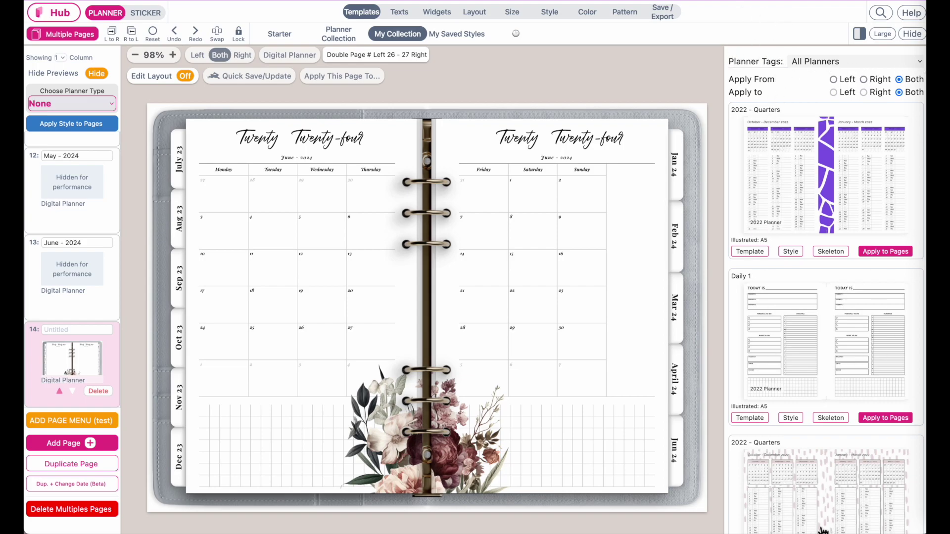
{"action": "scroll", "coordinate": [815, 237], "scroll_direction": "down", "scroll_amount": 10}
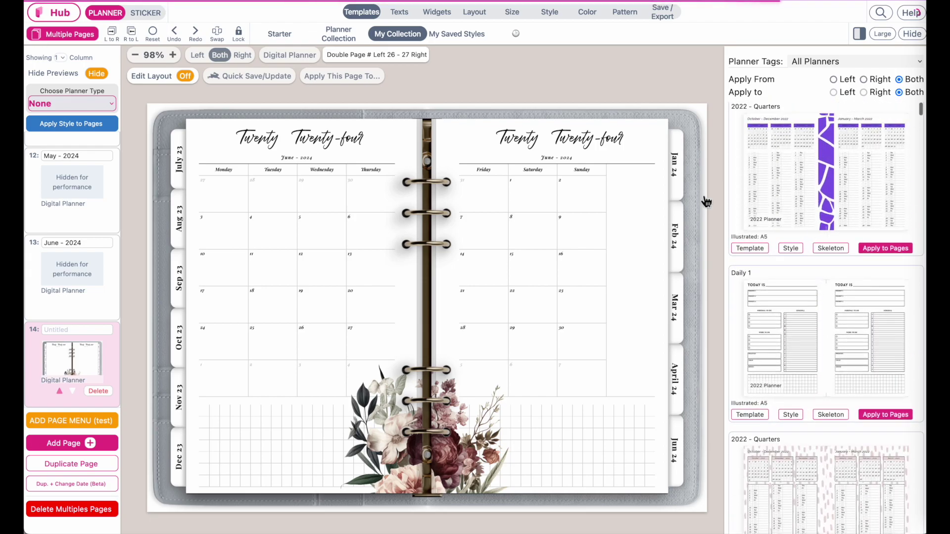
{"action": "left_click", "coordinate": [863, 59]}
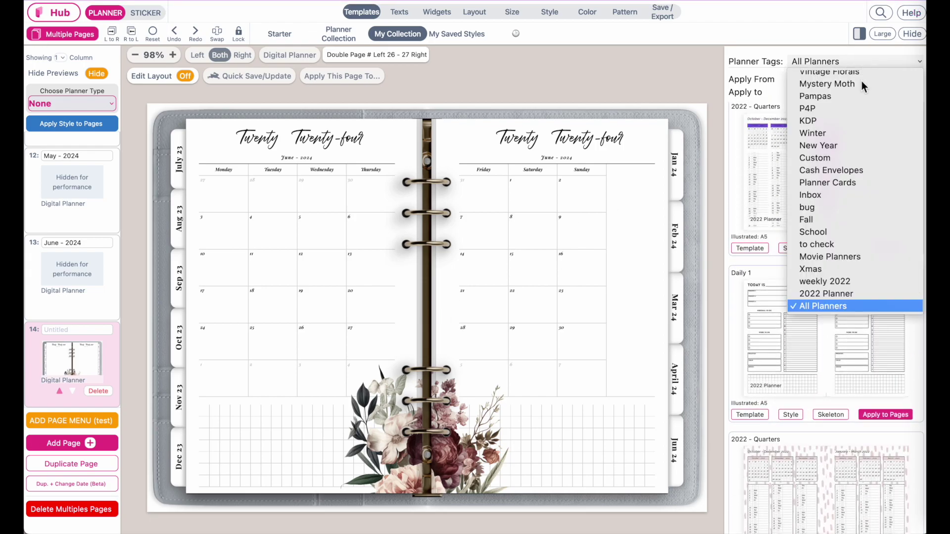
{"action": "scroll", "coordinate": [862, 94], "scroll_direction": "up", "scroll_amount": 5}
{"action": "scroll", "coordinate": [860, 111], "scroll_direction": "up", "scroll_amount": 5}
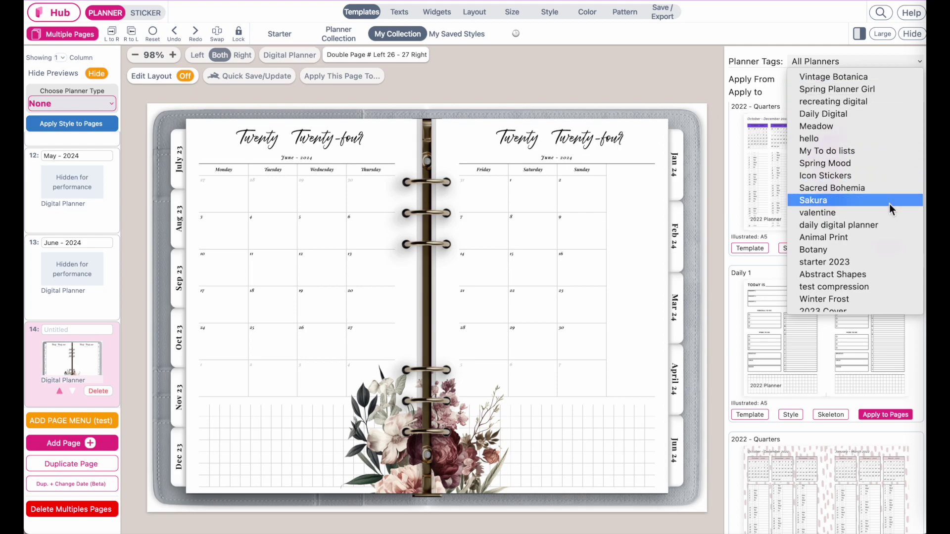
{"action": "scroll", "coordinate": [889, 204], "scroll_direction": "down", "scroll_amount": 3}
{"action": "left_click", "coordinate": [886, 158]}
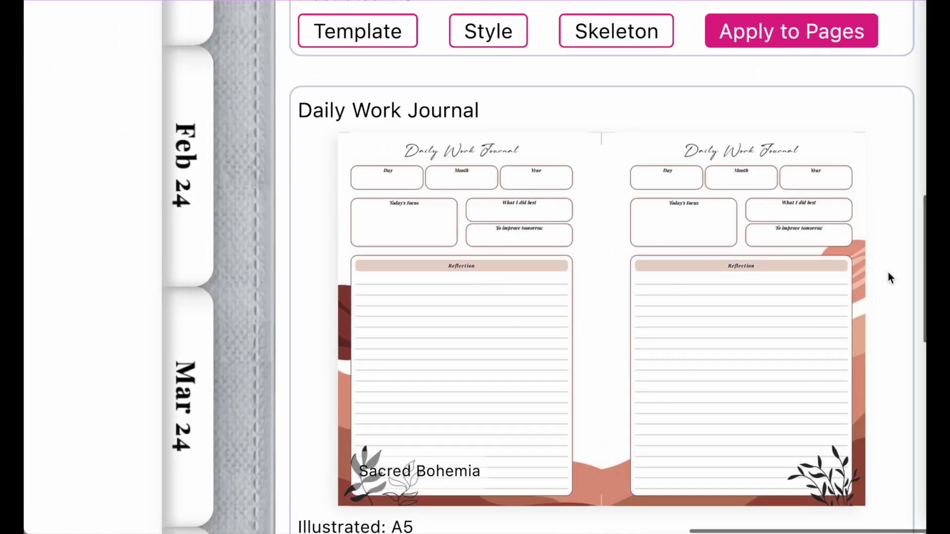
{"action": "scroll", "coordinate": [878, 338], "scroll_direction": "down", "scroll_amount": 3}
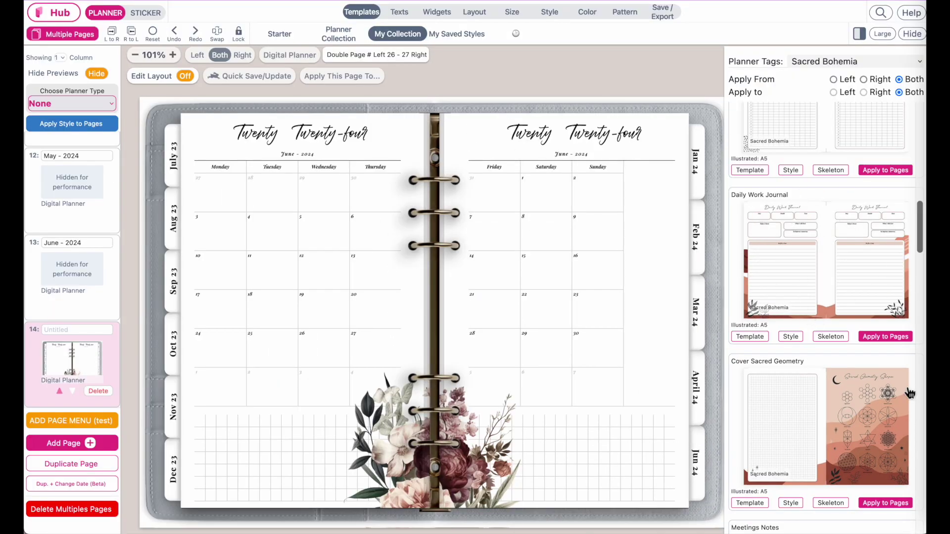
- Apply the Daily Work Journal skeleton and style to page 14, replacing the June calendar
{"action": "left_click", "coordinate": [825, 338]}
{"action": "scroll", "coordinate": [756, 328], "scroll_direction": "up", "scroll_amount": 1}
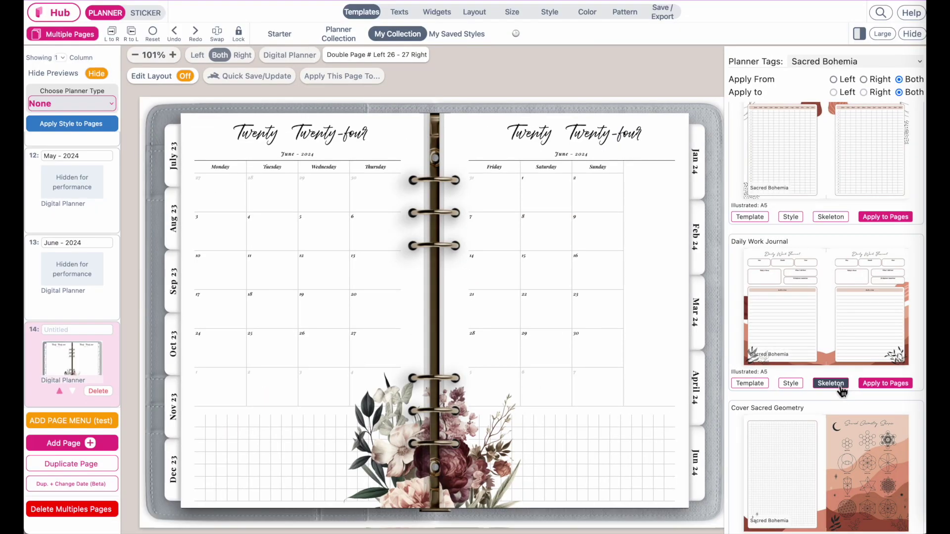
{"action": "left_click", "coordinate": [841, 388]}
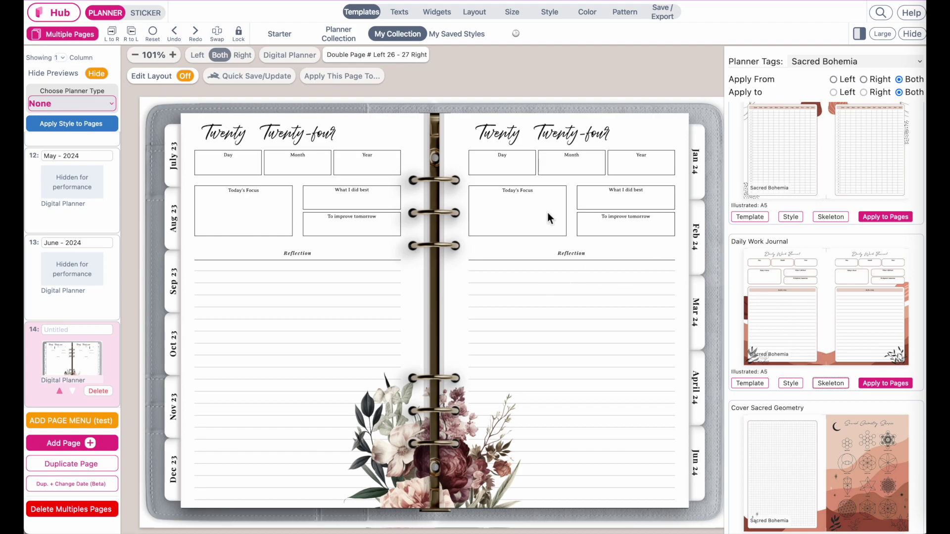
{"action": "left_click", "coordinate": [830, 383]}
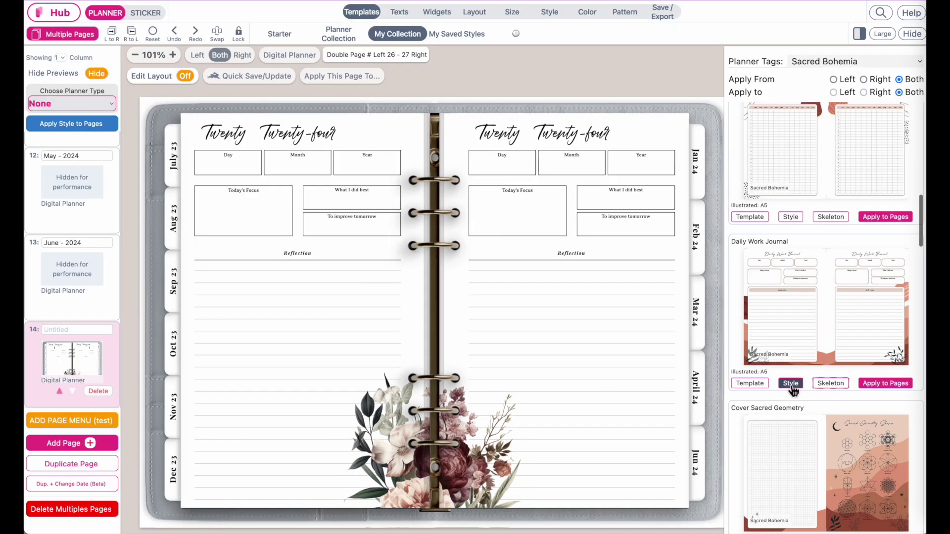
{"action": "left_click", "coordinate": [791, 384]}
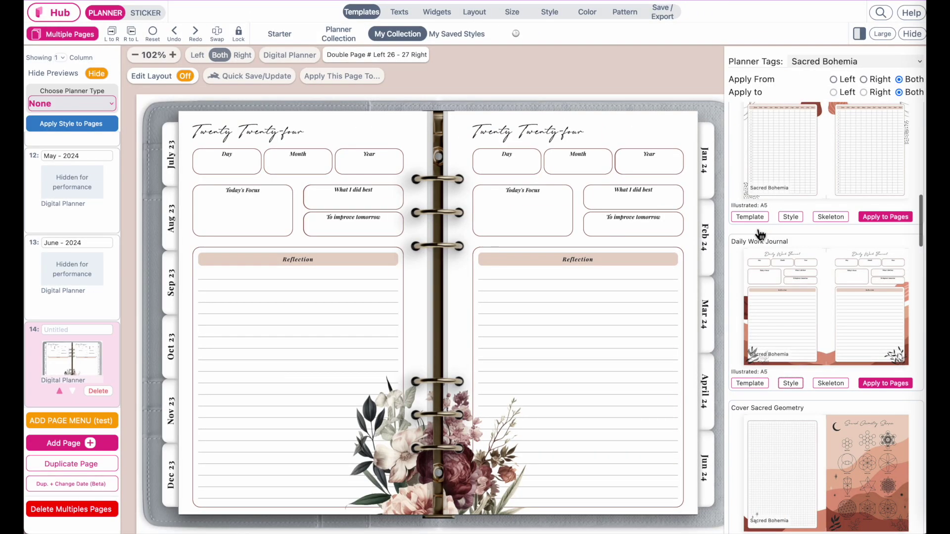
- Title the left page 'Work Daily' and paste the same title over the right page heading
{"action": "left_click", "coordinate": [231, 132]}
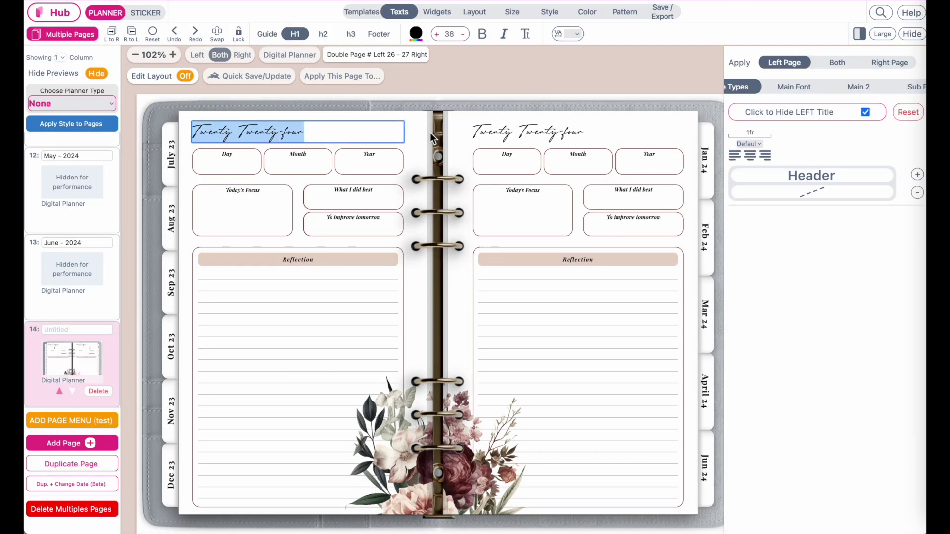
{"action": "type", "text": "W"}
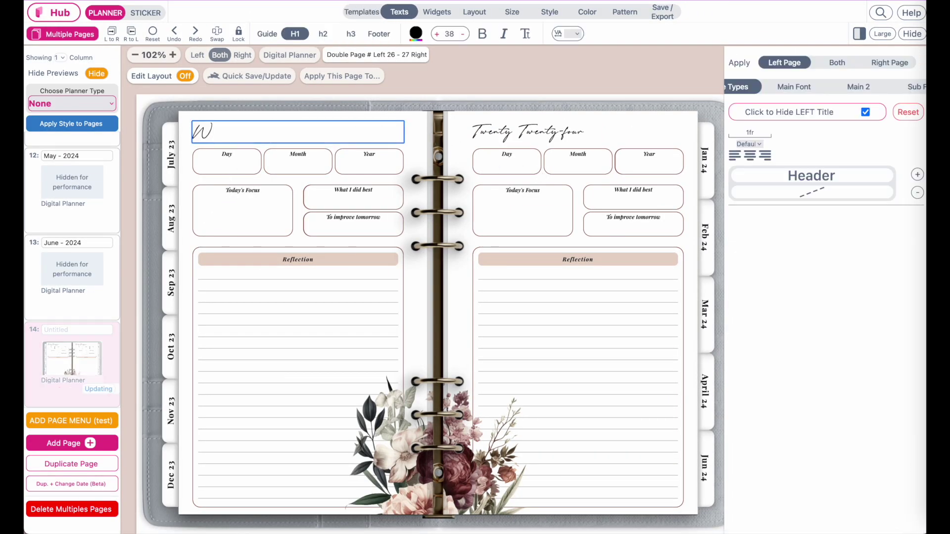
{"action": "type", "text": "ork Daily"}
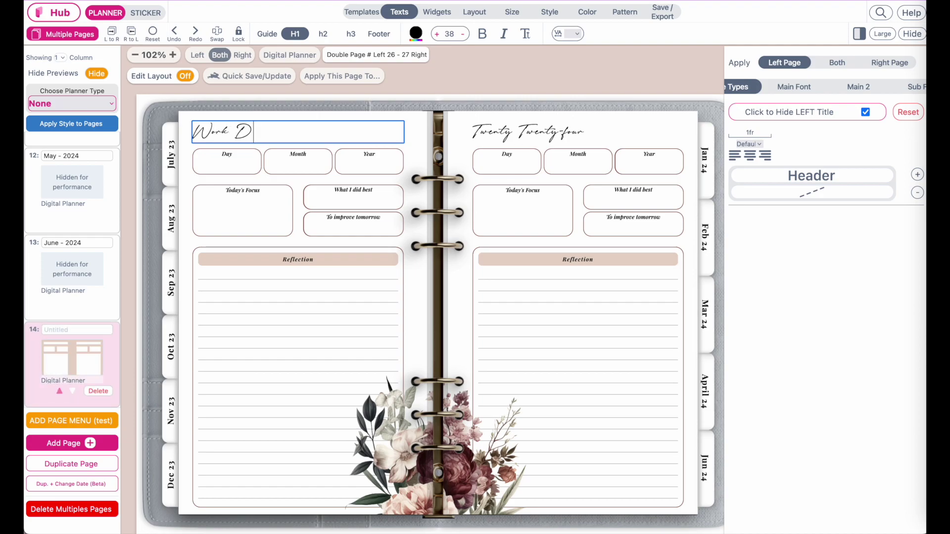
{"action": "triple_click", "coordinate": [230, 134]}
{"action": "key", "text": "ctrl+c"}
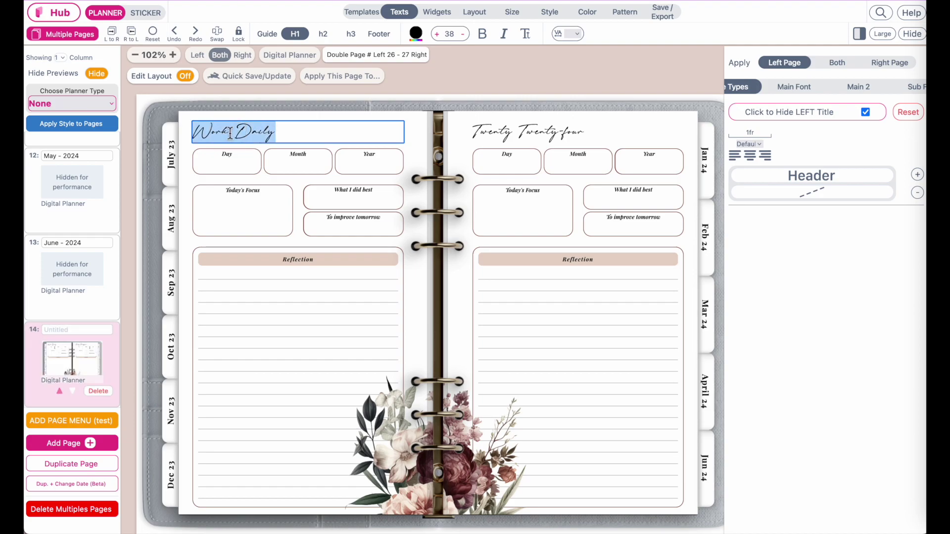
{"action": "triple_click", "coordinate": [496, 127]}
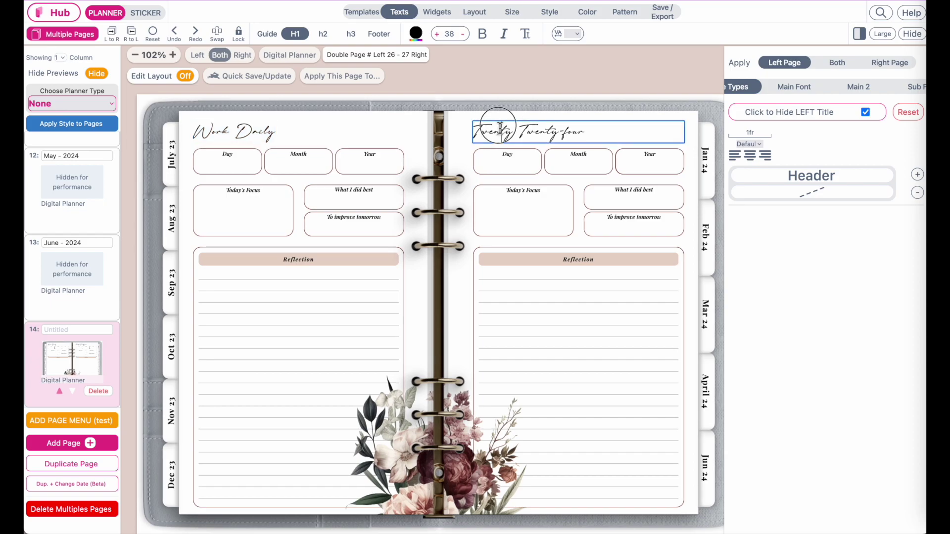
{"action": "key", "text": "ctrl+v"}
{"action": "left_click", "coordinate": [362, 12]}
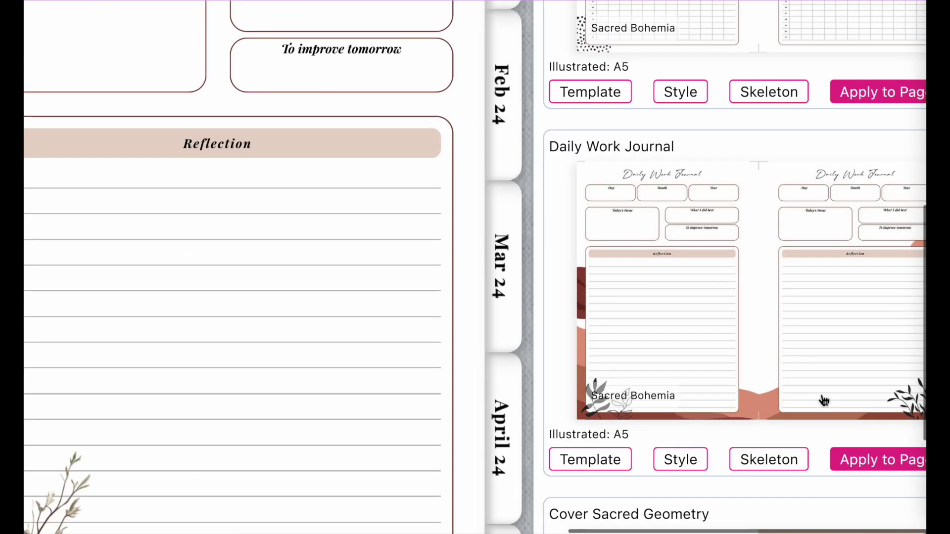
- Apply the Weekly Schedule skeleton from the template's left page to page 14's right page only
{"action": "scroll", "coordinate": [823, 400], "scroll_direction": "up", "scroll_amount": 2}
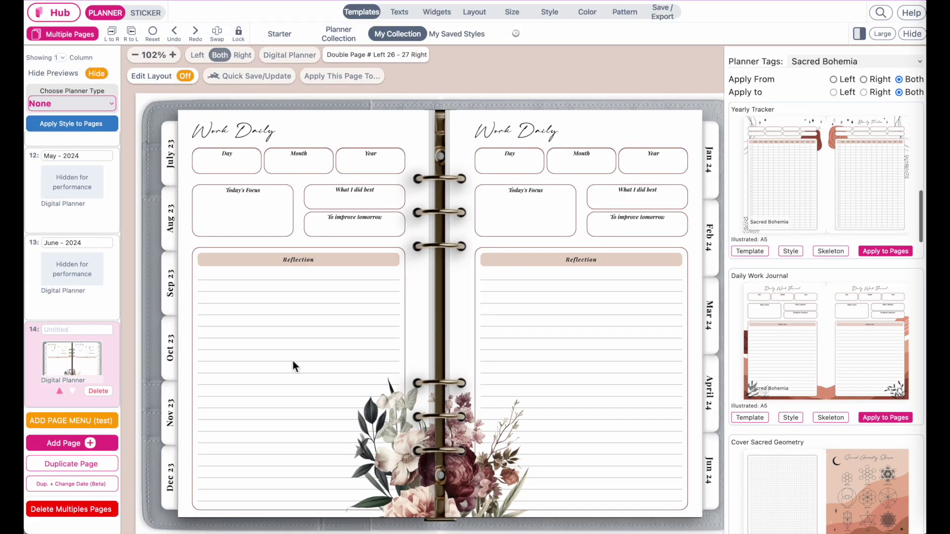
{"action": "scroll", "coordinate": [455, 291], "scroll_direction": "right", "scroll_amount": 2}
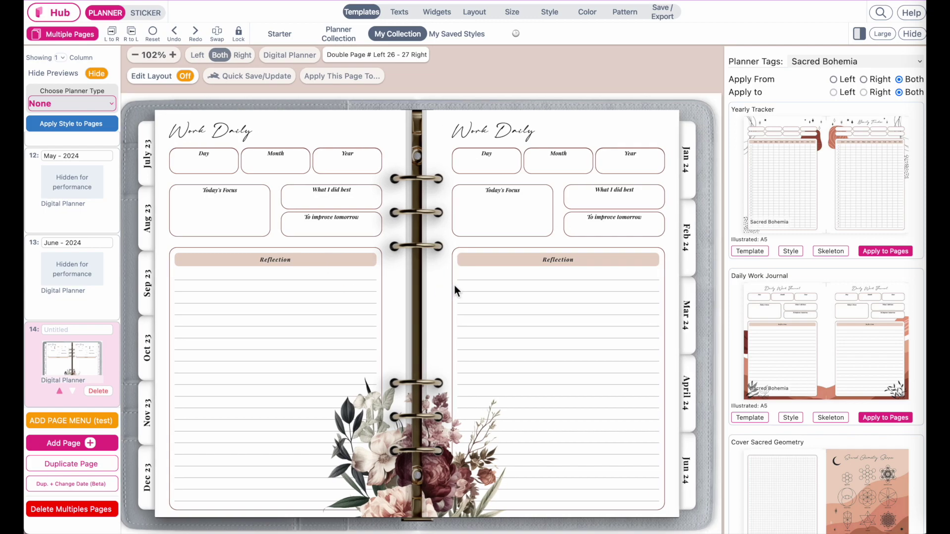
{"action": "left_click", "coordinate": [798, 418]}
{"action": "scroll", "coordinate": [846, 168], "scroll_direction": "up", "scroll_amount": 5}
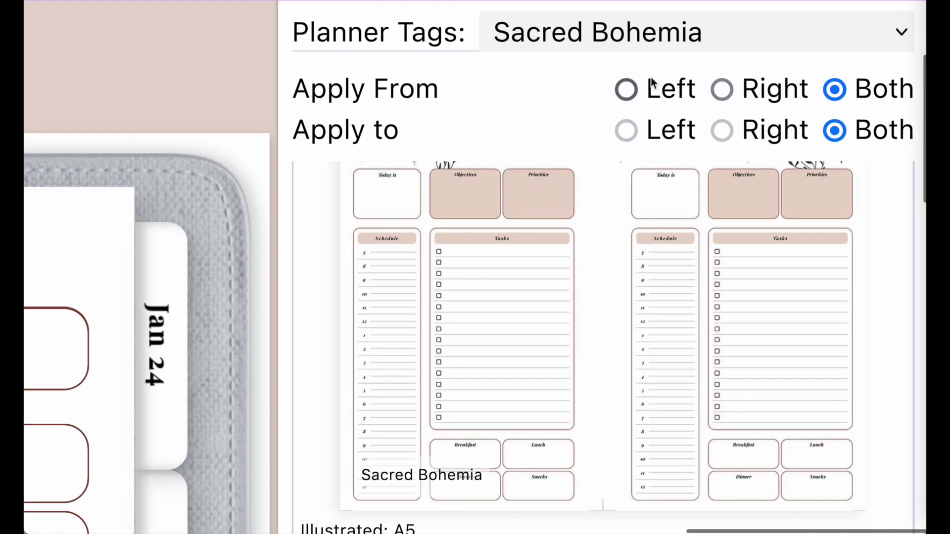
{"action": "left_click", "coordinate": [652, 87]}
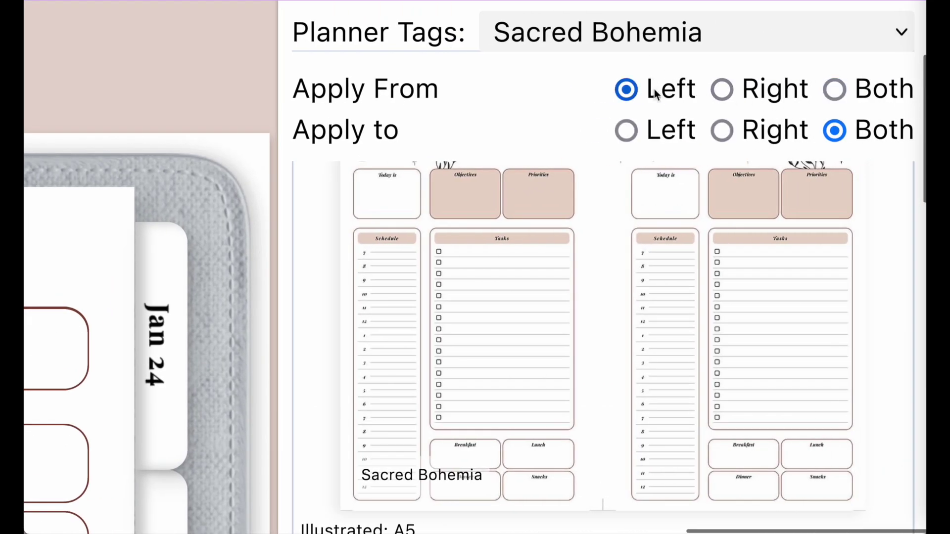
{"action": "left_click", "coordinate": [746, 133]}
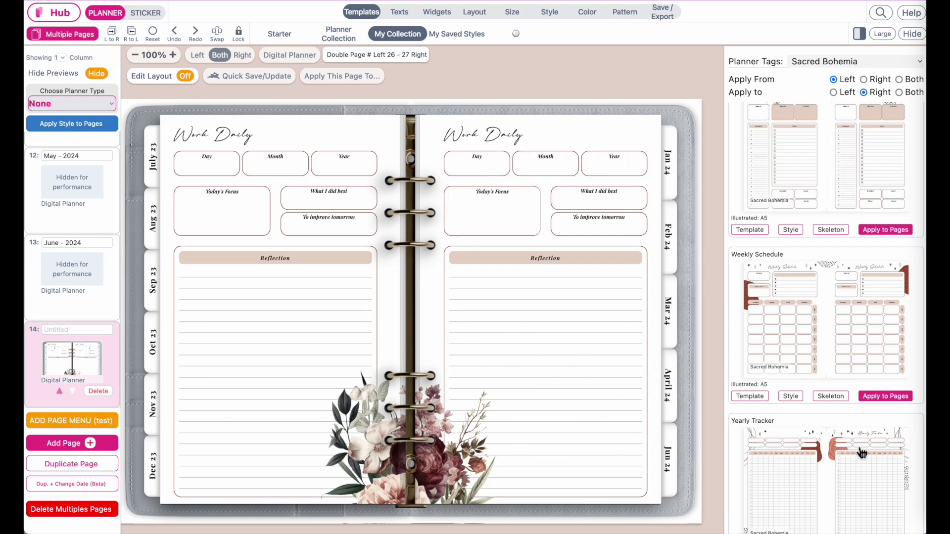
{"action": "left_click", "coordinate": [844, 402]}
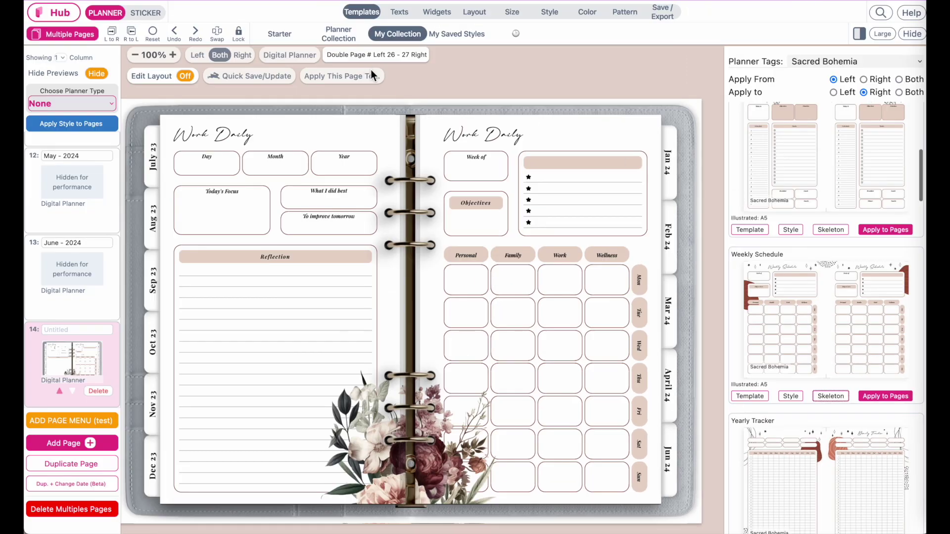
- Change page 14's right-hand heading to 'Weekly schedule'
{"action": "left_click", "coordinate": [475, 137]}
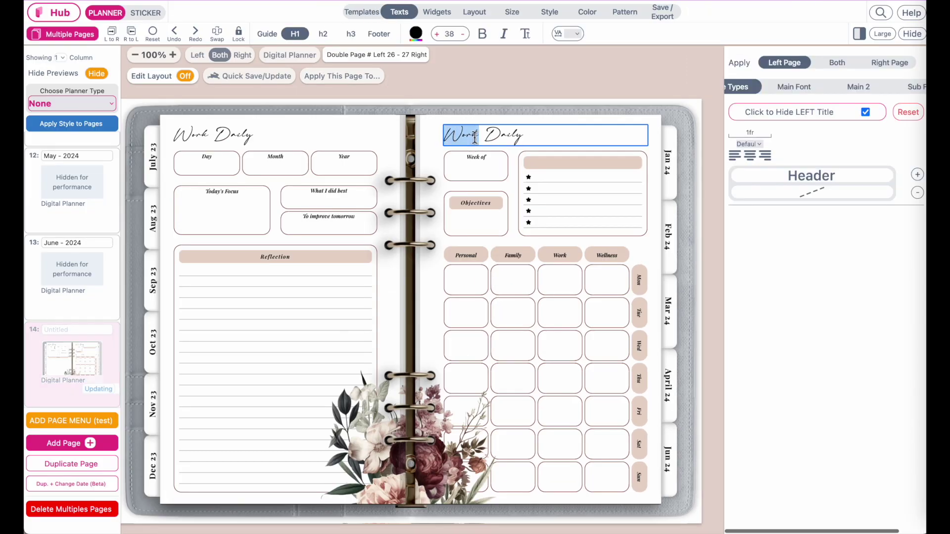
{"action": "type", "text": "Weekl"}
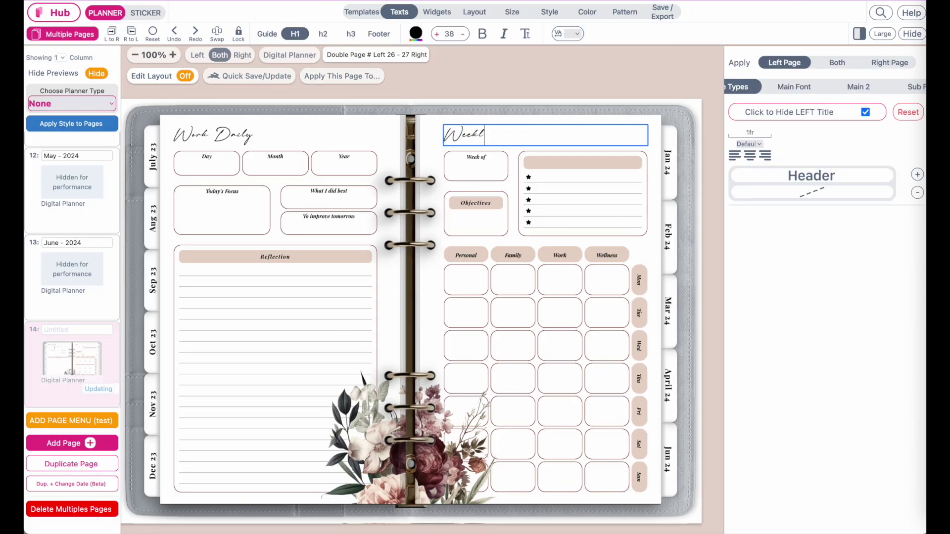
{"action": "type", "text": "y schedule"}
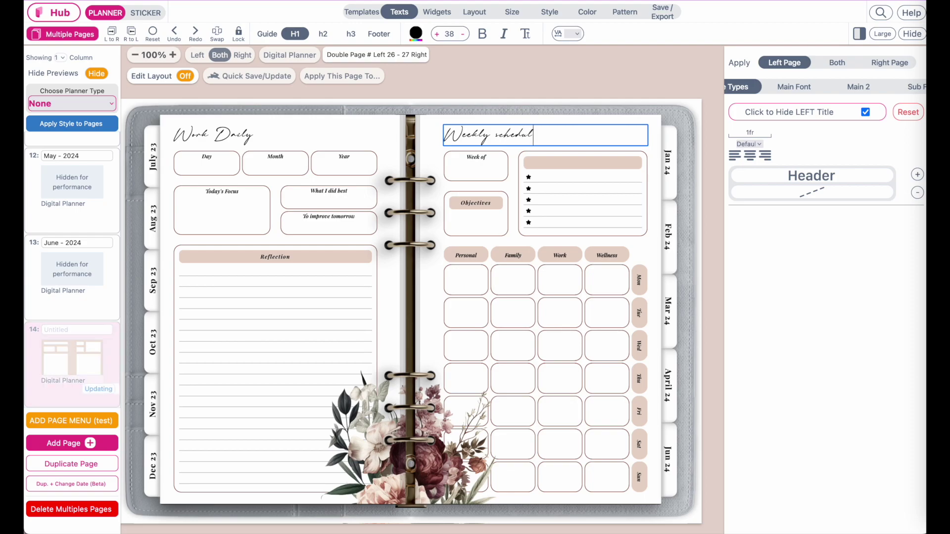
{"action": "left_click", "coordinate": [501, 137]}
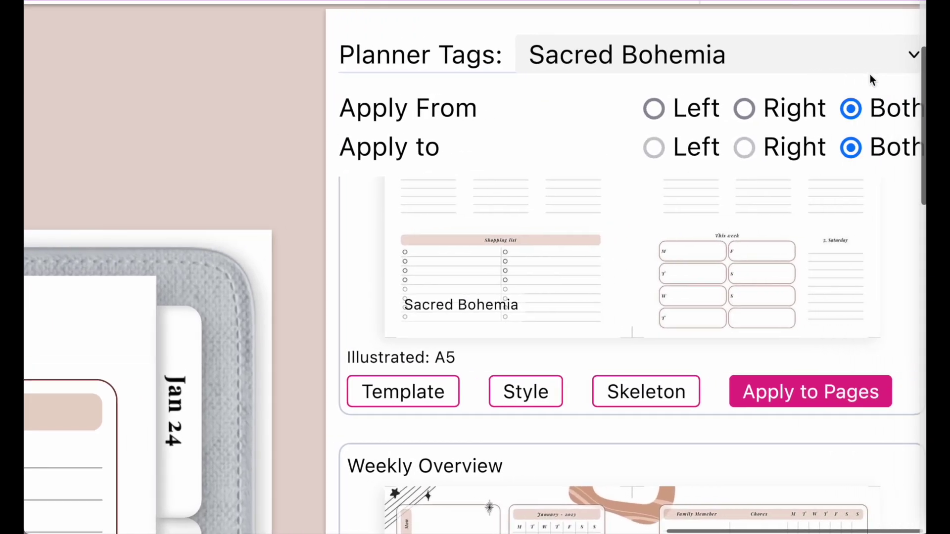
- Apply the Weekly Overview skeleton from both template pages to the July, August and September 2023 spreads
{"action": "left_click", "coordinate": [898, 109]}
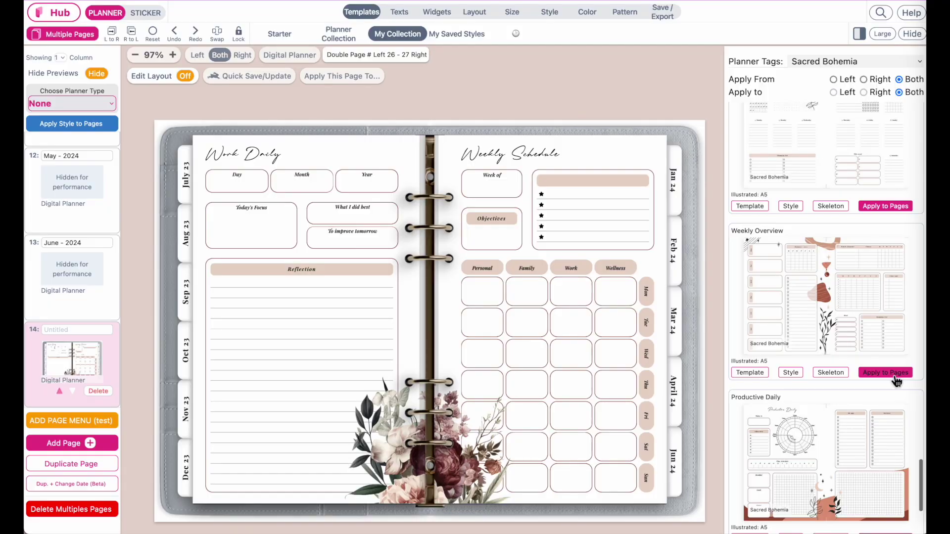
{"action": "left_click", "coordinate": [893, 374]}
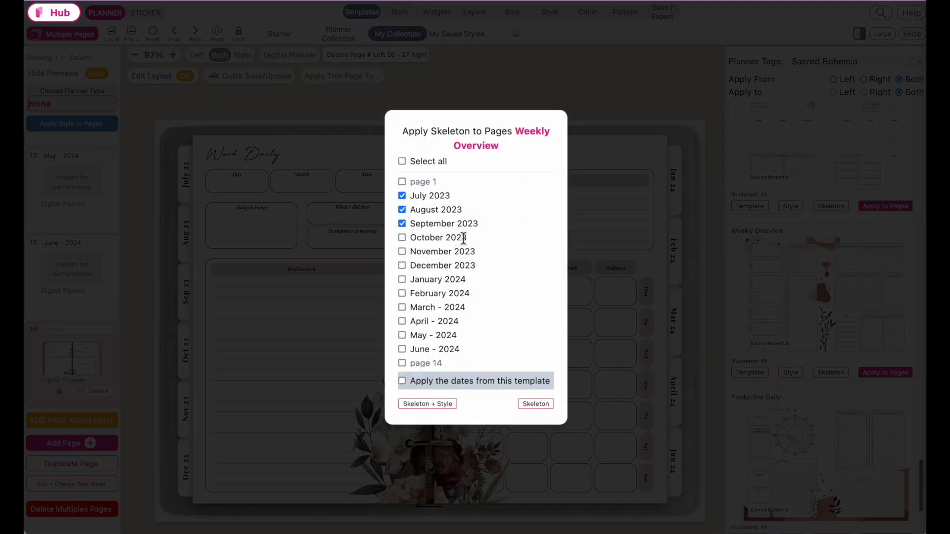
{"action": "scroll", "coordinate": [429, 352], "scroll_direction": "down", "scroll_amount": 1}
{"action": "scroll", "coordinate": [430, 353], "scroll_direction": "up", "scroll_amount": 1}
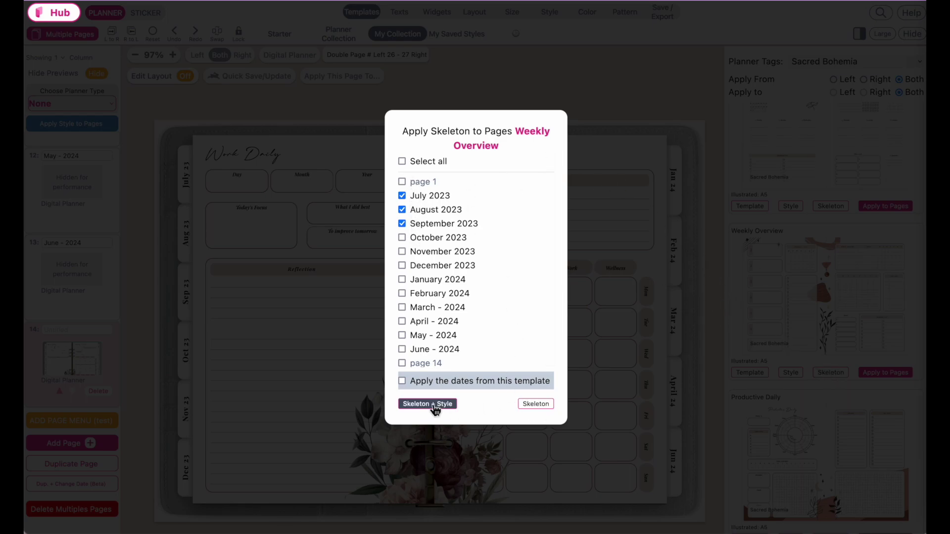
{"action": "left_click", "coordinate": [543, 407]}
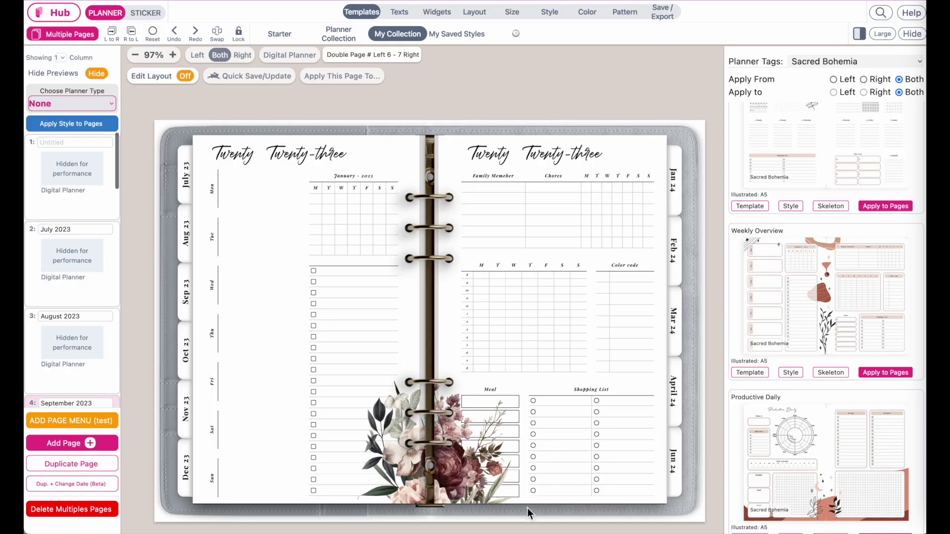
{"action": "left_click", "coordinate": [64, 253]}
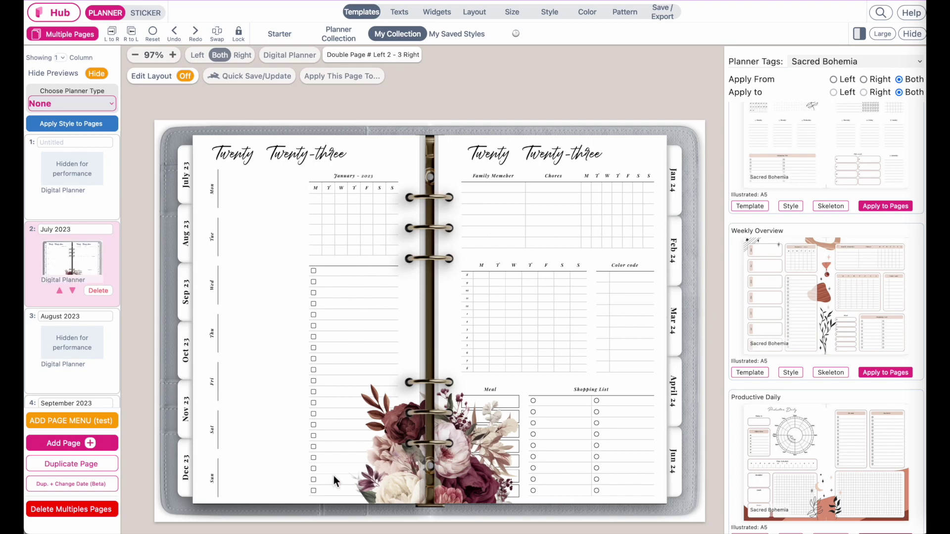
{"action": "left_click", "coordinate": [74, 360]}
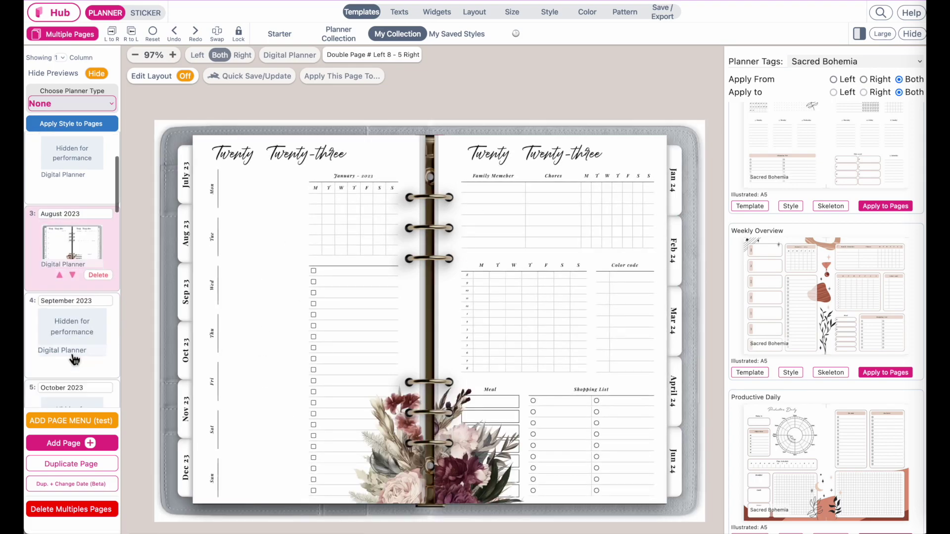
{"action": "left_click", "coordinate": [70, 337]}
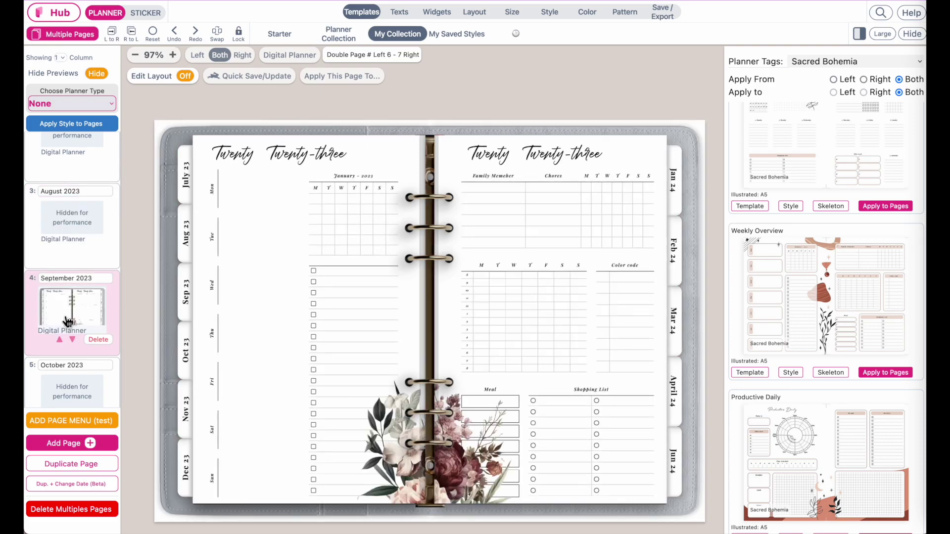